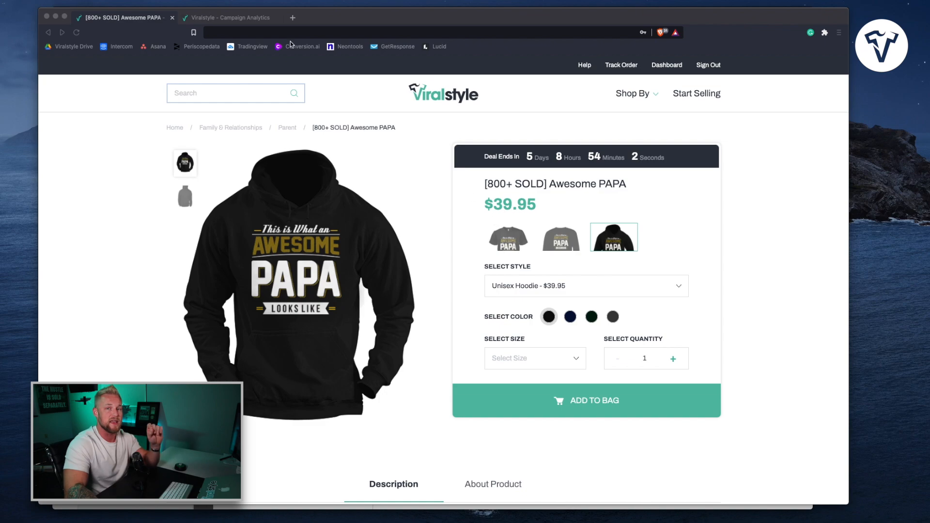
Step: Open the "[800+ SOLD] Awesome PAPA" campaign analytics and review its traffic sources, referrals, product sales and visitor devices
{"action": "left_click", "coordinate": [211, 13]}
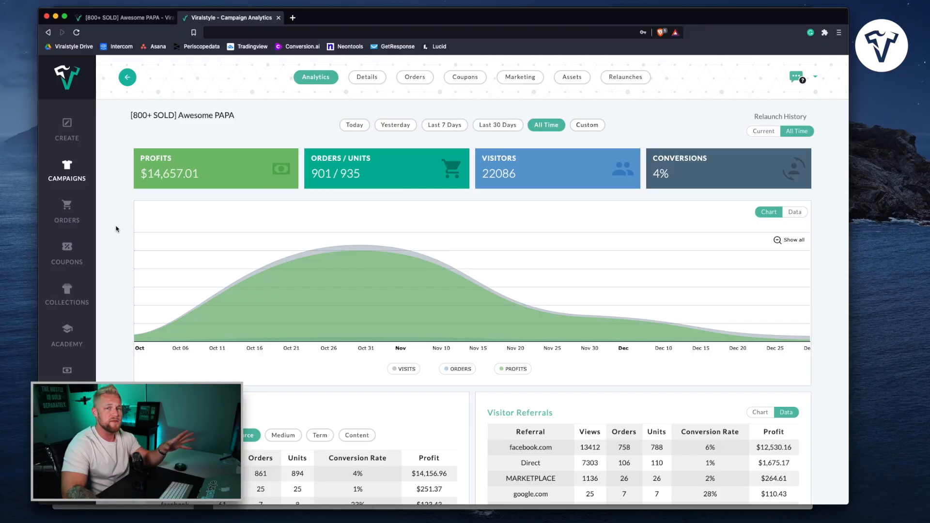
{"action": "scroll", "coordinate": [117, 230], "scroll_direction": "down", "scroll_amount": 3}
{"action": "scroll", "coordinate": [116, 229], "scroll_direction": "down", "scroll_amount": 7}
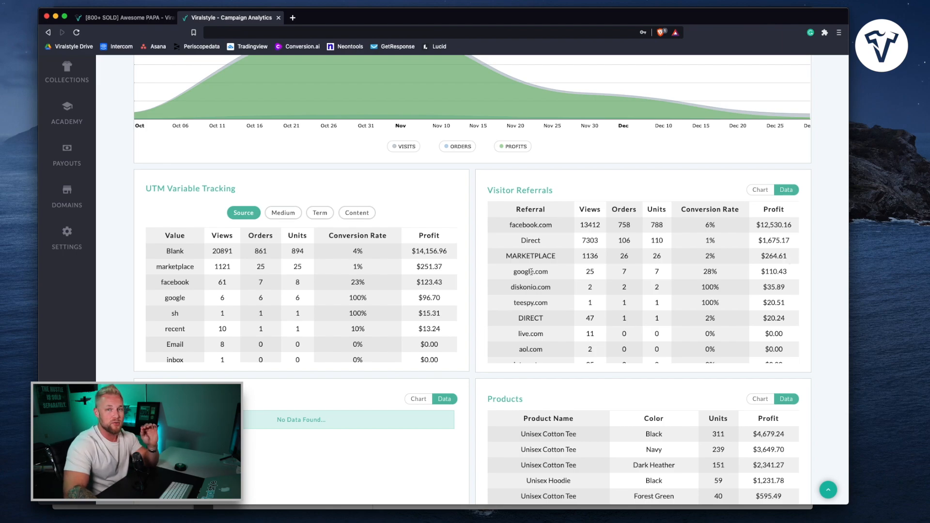
{"action": "scroll", "coordinate": [504, 261], "scroll_direction": "down", "scroll_amount": 4}
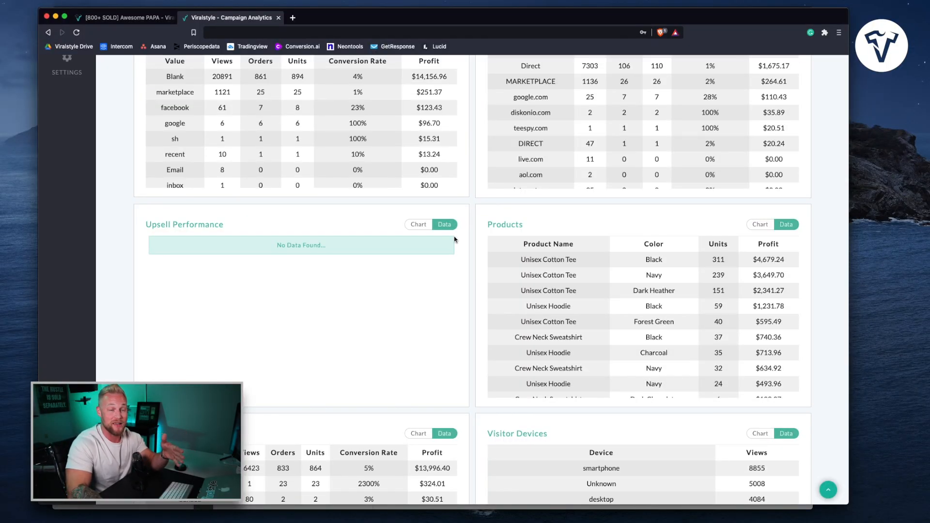
{"action": "scroll", "coordinate": [474, 227], "scroll_direction": "down", "scroll_amount": 1}
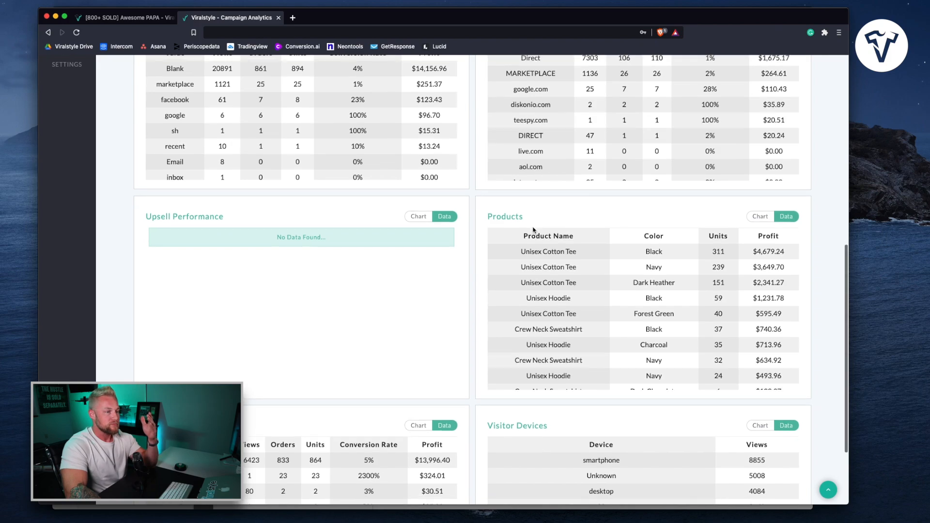
{"action": "scroll", "coordinate": [477, 227], "scroll_direction": "down", "scroll_amount": 2}
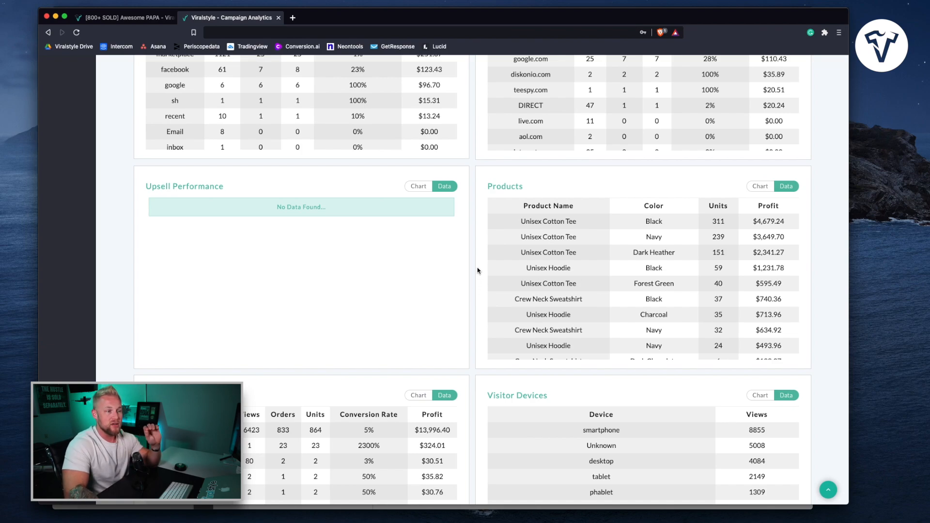
{"action": "scroll", "coordinate": [477, 270], "scroll_direction": "down", "scroll_amount": 1}
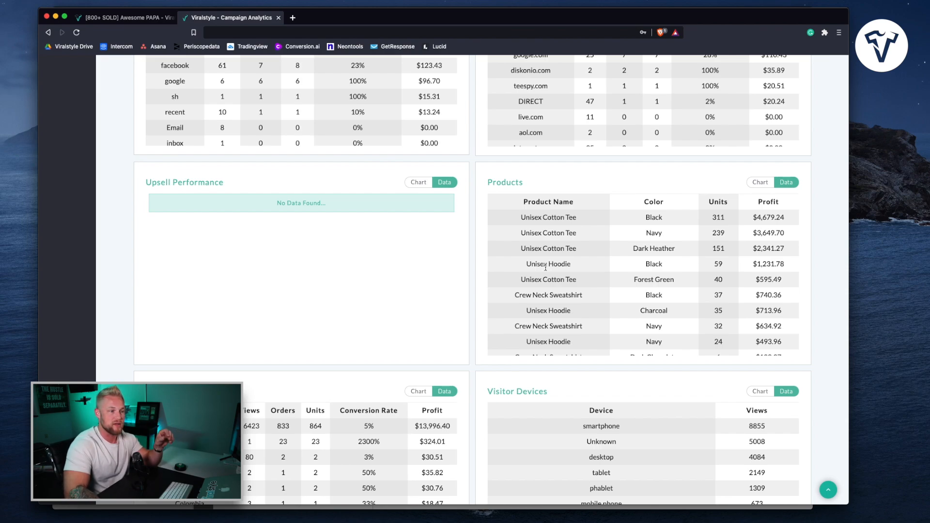
{"action": "scroll", "coordinate": [477, 291], "scroll_direction": "down", "scroll_amount": 3}
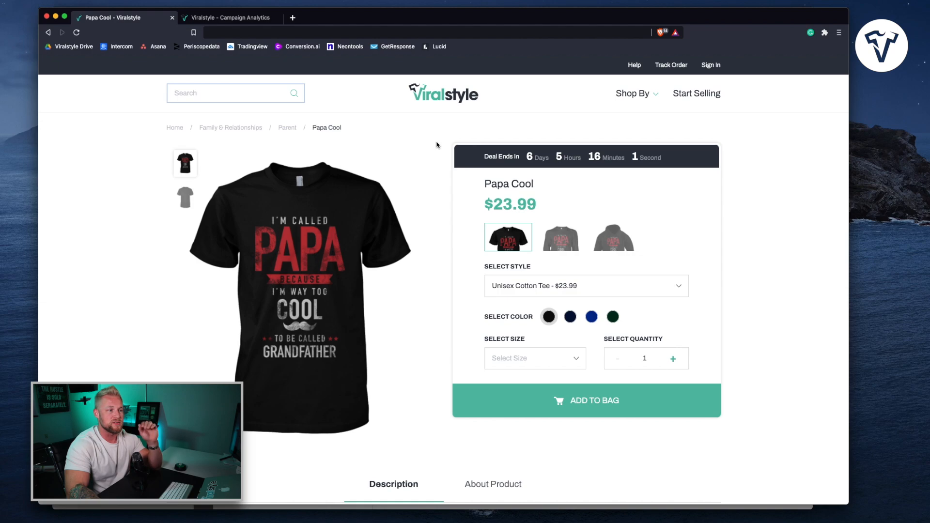
Step: Switch to the "Papa Cool" campaign analytics and examine its profit chart, UTM tracking, visitor referrals and product breakdown
{"action": "left_click", "coordinate": [230, 20]}
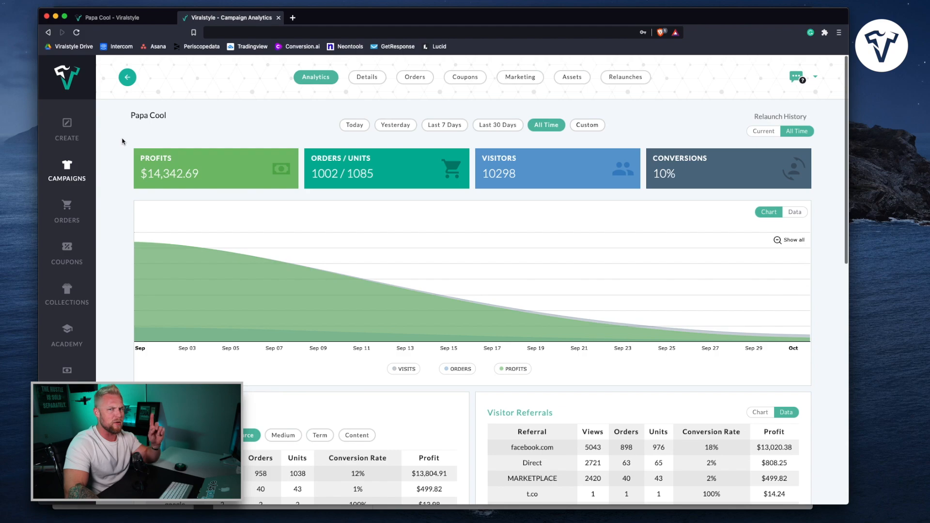
{"action": "scroll", "coordinate": [122, 141], "scroll_direction": "down", "scroll_amount": 1}
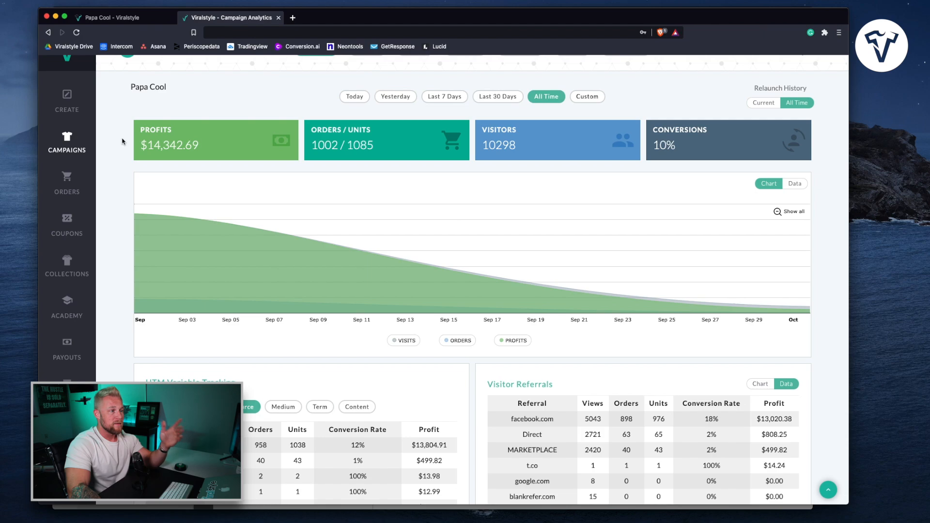
{"action": "scroll", "coordinate": [122, 141], "scroll_direction": "down", "scroll_amount": 5}
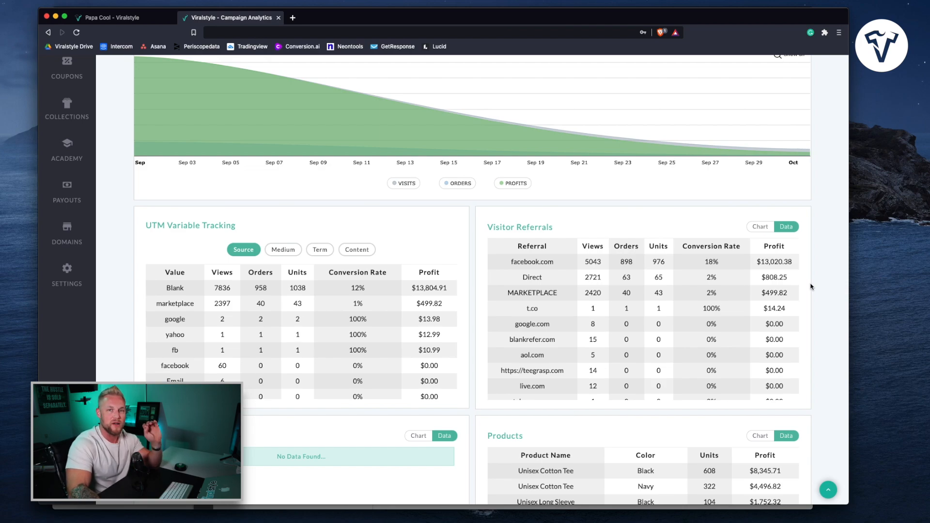
{"action": "scroll", "coordinate": [775, 290], "scroll_direction": "down", "scroll_amount": 3}
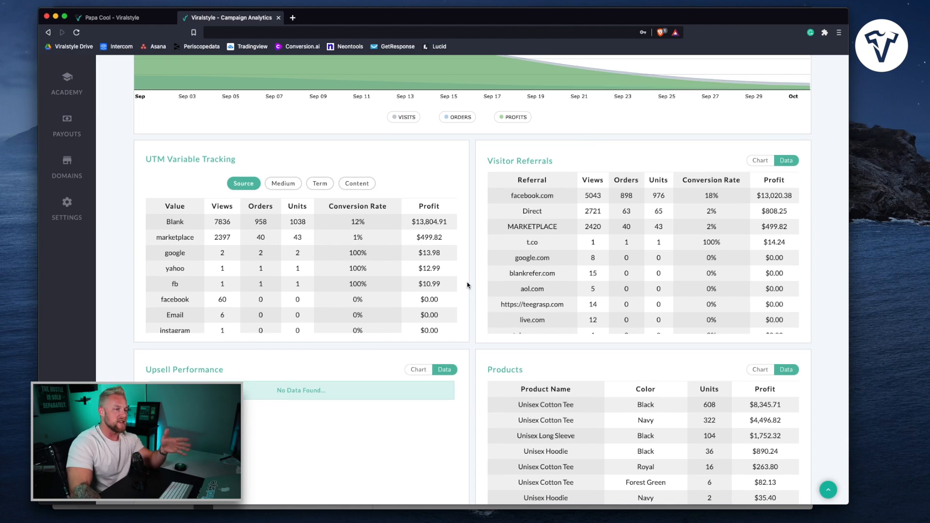
{"action": "scroll", "coordinate": [467, 285], "scroll_direction": "down", "scroll_amount": 5}
{"action": "scroll", "coordinate": [467, 284], "scroll_direction": "down", "scroll_amount": 2}
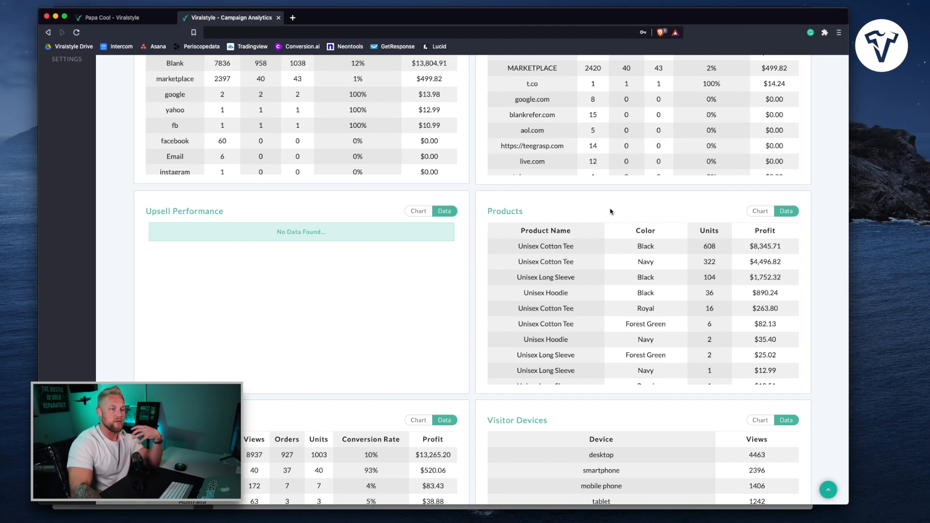
{"action": "scroll", "coordinate": [484, 287], "scroll_direction": "down", "scroll_amount": 5}
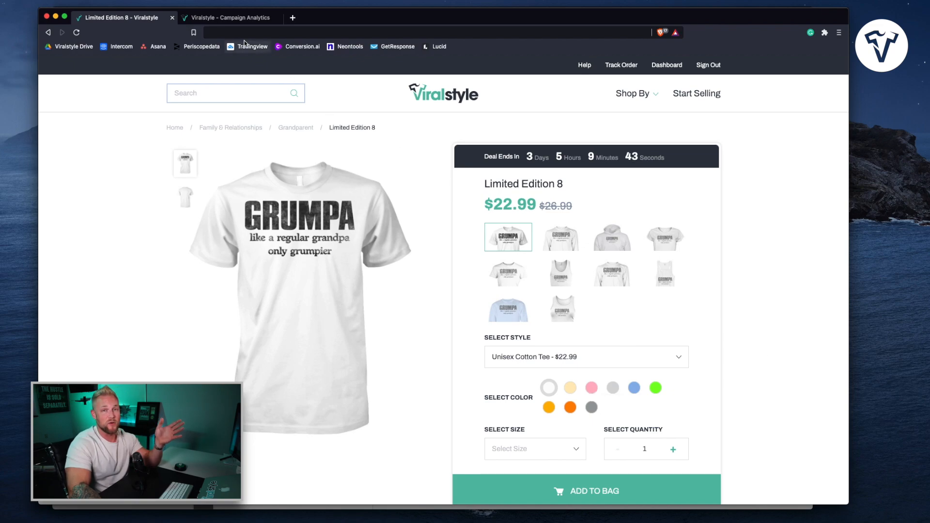
Step: Switch to the "Limited Edition 8" campaign analytics and examine its referrals, best-selling products and colors, and regional visitors
{"action": "left_click", "coordinate": [229, 21]}
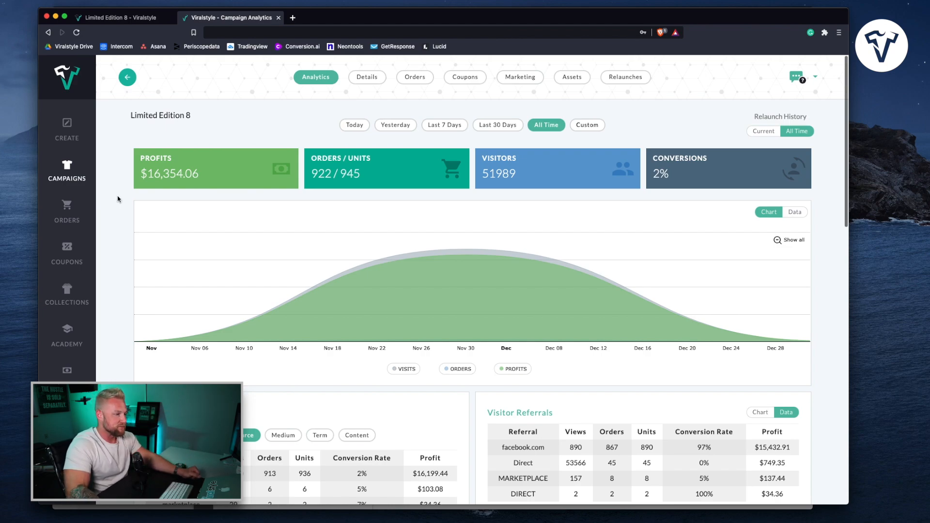
{"action": "scroll", "coordinate": [118, 199], "scroll_direction": "down", "scroll_amount": 5}
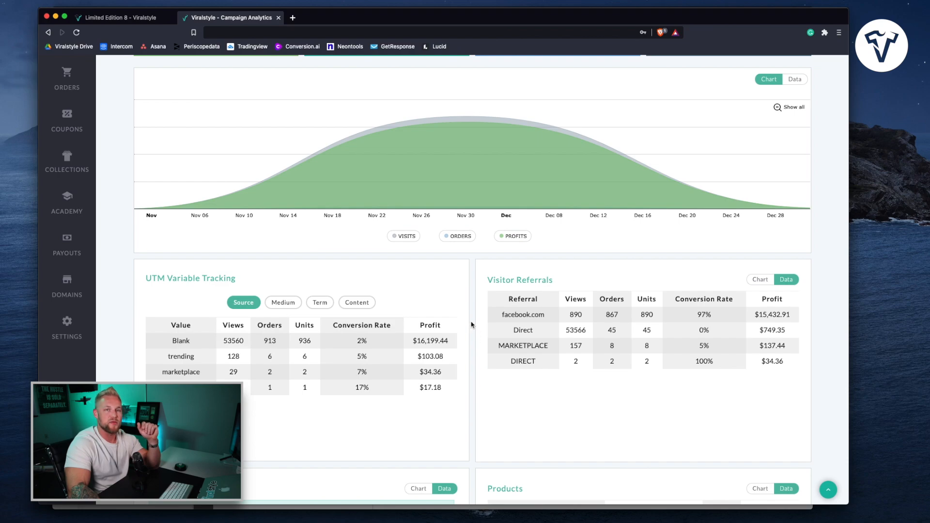
{"action": "scroll", "coordinate": [471, 324], "scroll_direction": "down", "scroll_amount": 5}
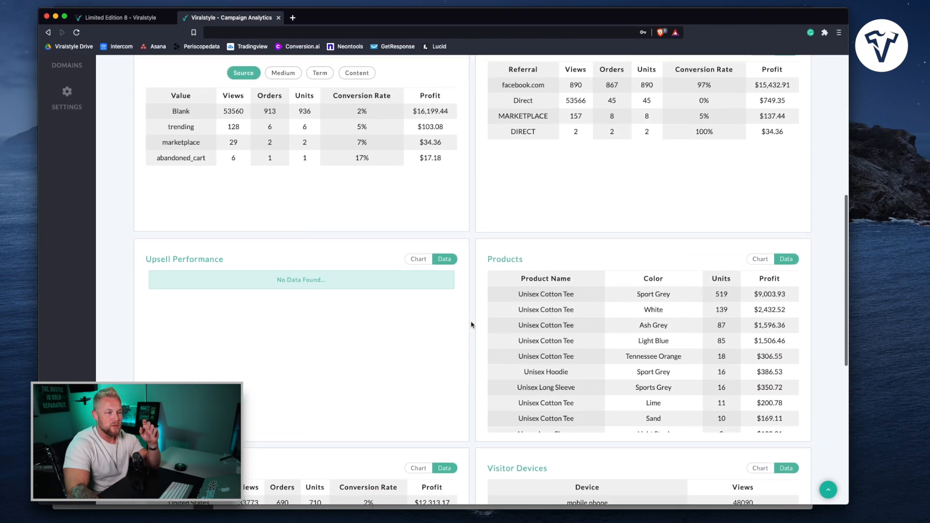
{"action": "scroll", "coordinate": [471, 325], "scroll_direction": "down", "scroll_amount": 1}
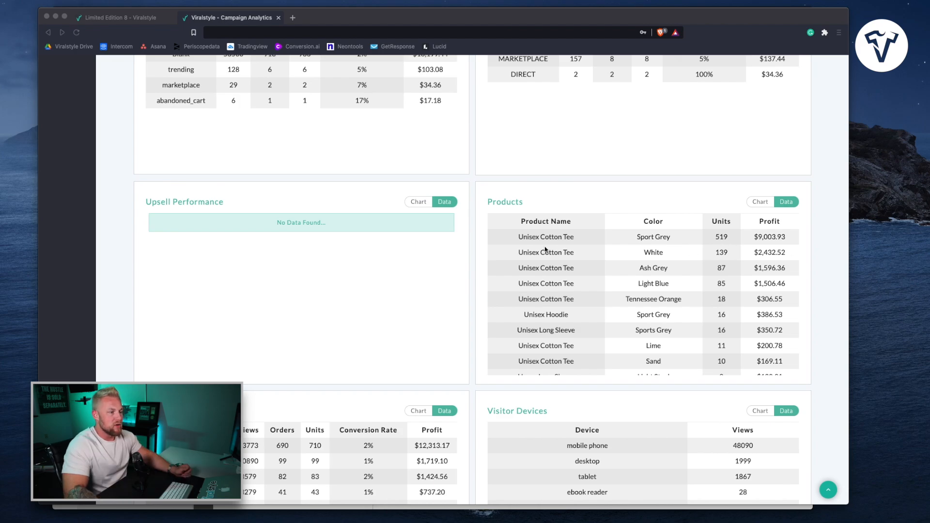
{"action": "scroll", "coordinate": [479, 252], "scroll_direction": "down", "scroll_amount": 3}
{"action": "scroll", "coordinate": [472, 262], "scroll_direction": "down", "scroll_amount": 2}
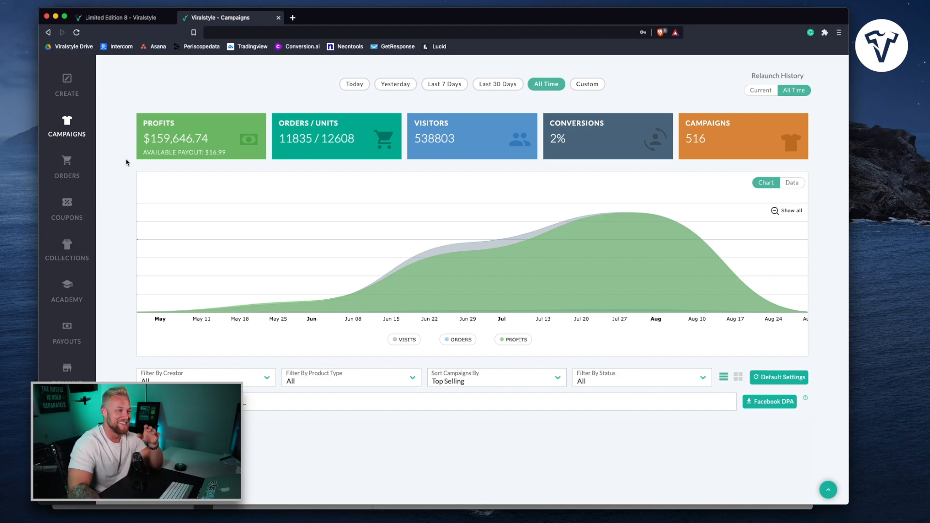
Step: Find the "LIMITED EDITION" Grumpa shirt in the campaigns list, view its sales page, and return to the campaigns list
{"action": "scroll", "coordinate": [126, 162], "scroll_direction": "down", "scroll_amount": 1}
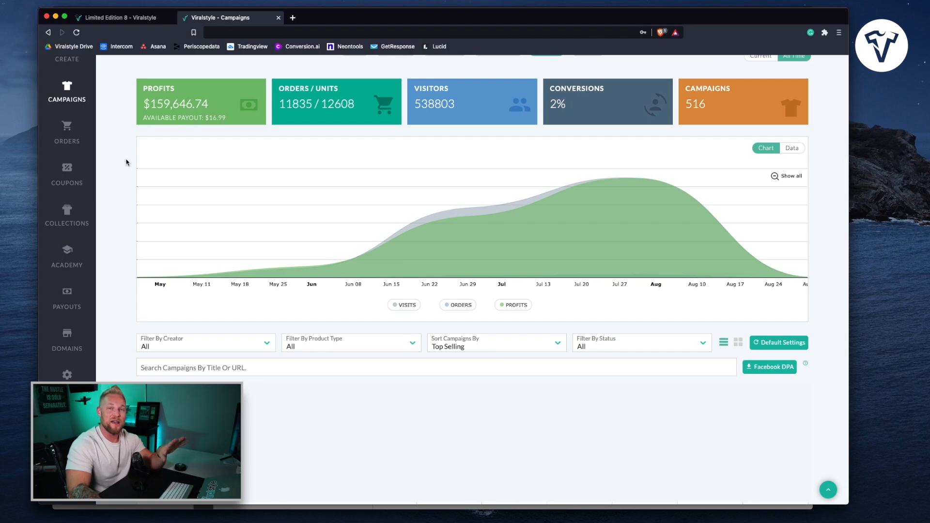
{"action": "scroll", "coordinate": [126, 162], "scroll_direction": "down", "scroll_amount": 4}
{"action": "scroll", "coordinate": [126, 162], "scroll_direction": "down", "scroll_amount": 7}
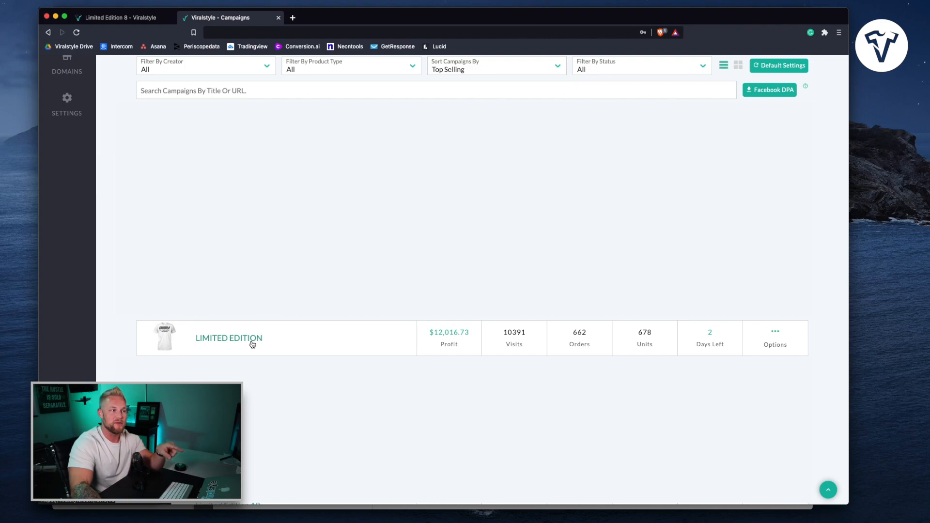
{"action": "left_click", "coordinate": [252, 343]}
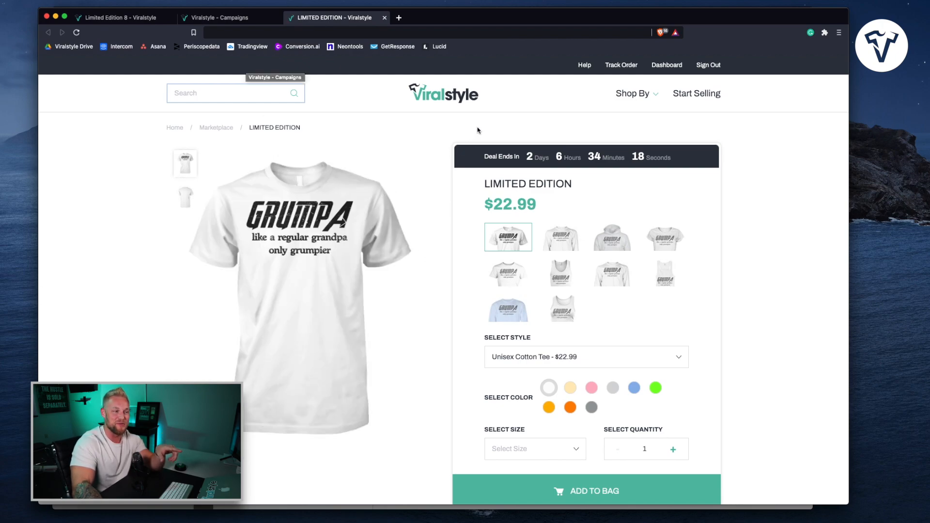
{"action": "left_click", "coordinate": [248, 20]}
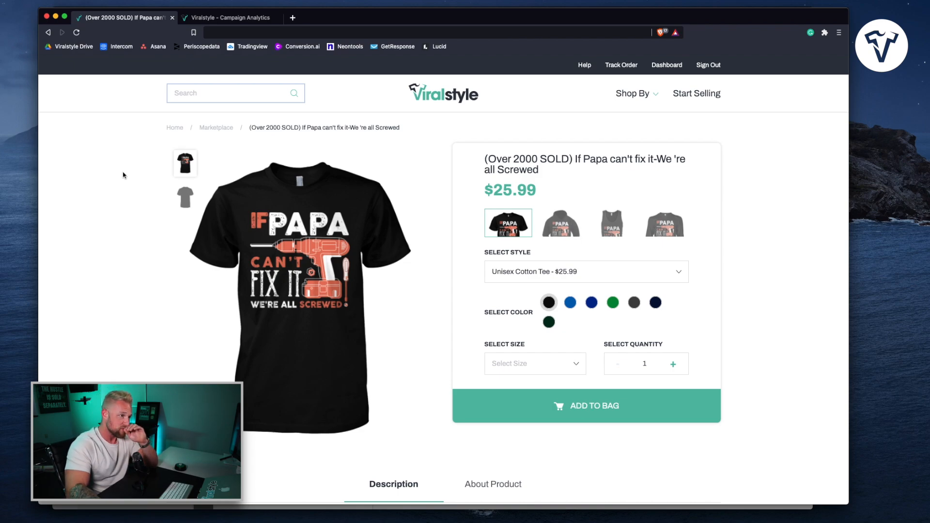
Step: Open the analytics of the "If Papa can't fix it" campaign and read through its full UTM source table
{"action": "left_click", "coordinate": [210, 20]}
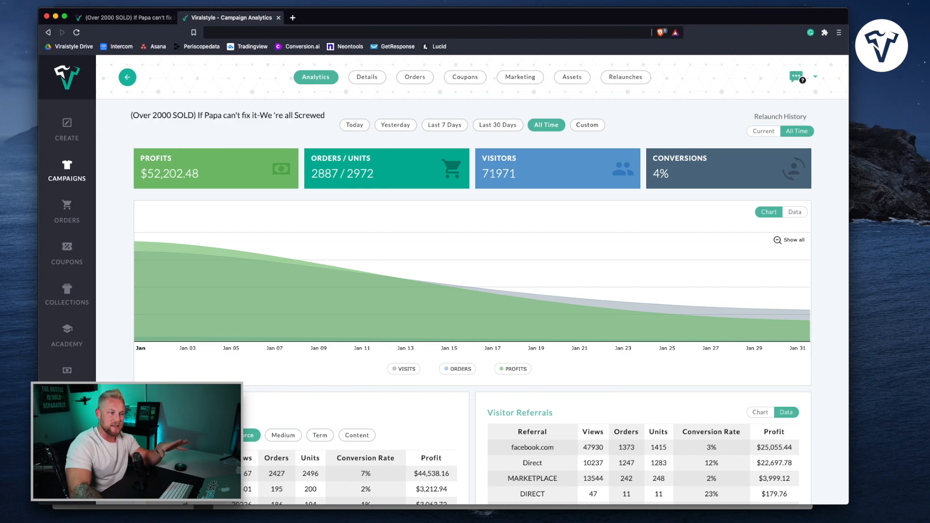
{"action": "scroll", "coordinate": [443, 279], "scroll_direction": "down", "scroll_amount": 5}
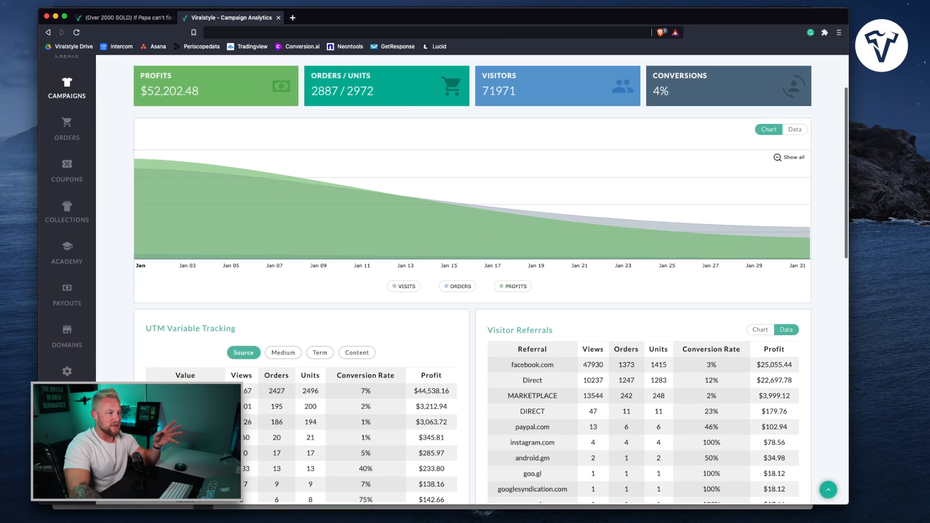
{"action": "scroll", "coordinate": [300, 373], "scroll_direction": "down", "scroll_amount": 2}
{"action": "scroll", "coordinate": [300, 373], "scroll_direction": "up", "scroll_amount": 5}
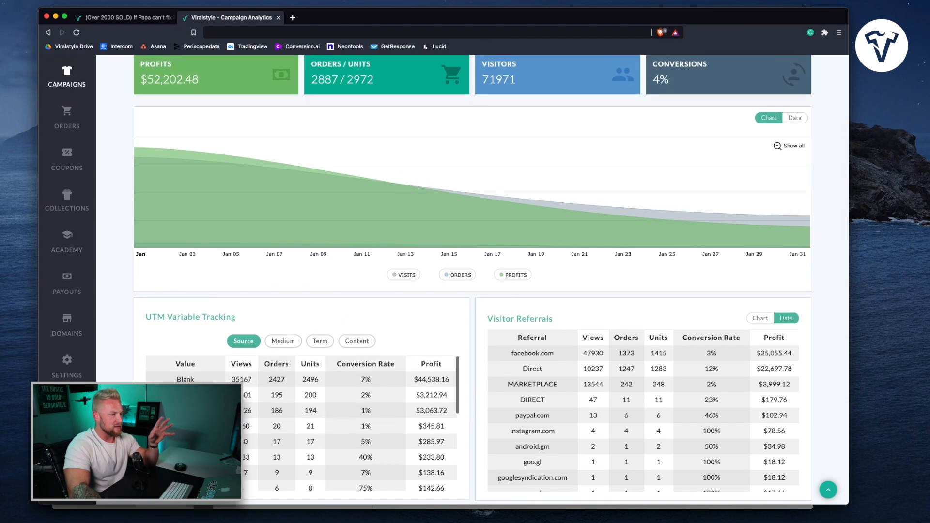
{"action": "scroll", "coordinate": [348, 421], "scroll_direction": "down", "scroll_amount": 10}
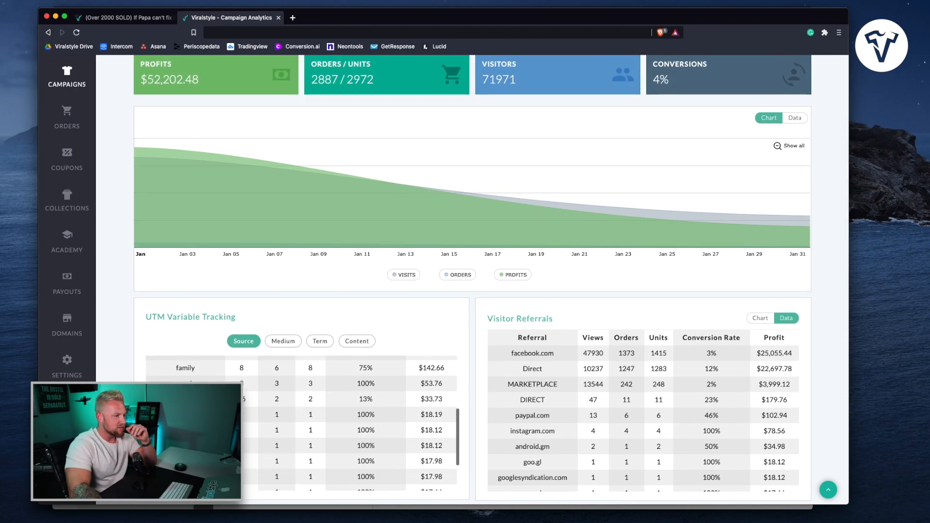
{"action": "scroll", "coordinate": [300, 421], "scroll_direction": "down", "scroll_amount": 2}
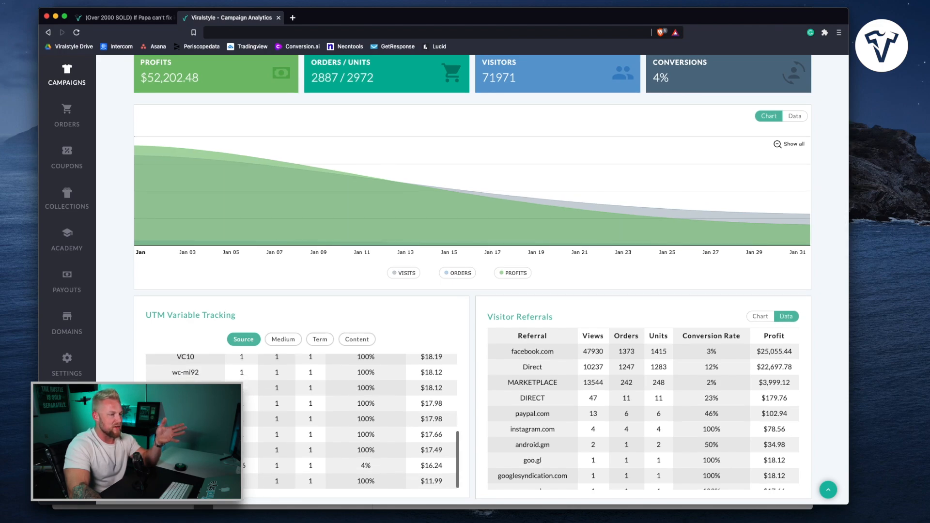
{"action": "scroll", "coordinate": [300, 421], "scroll_direction": "up", "scroll_amount": 12}
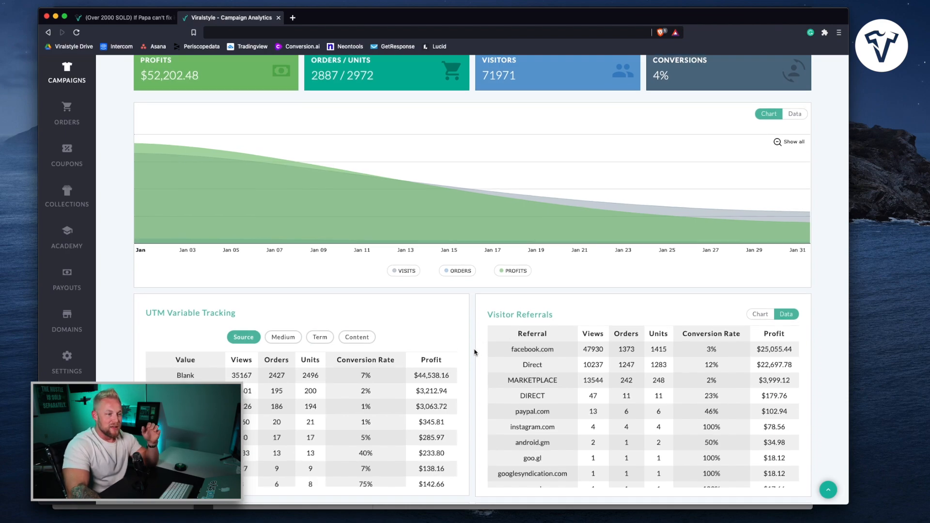
Step: Review the visitor referrals, product and color sales, regional visitors and visitor devices of the "If Papa can't fix it" campaign
{"action": "scroll", "coordinate": [475, 352], "scroll_direction": "down", "scroll_amount": 1}
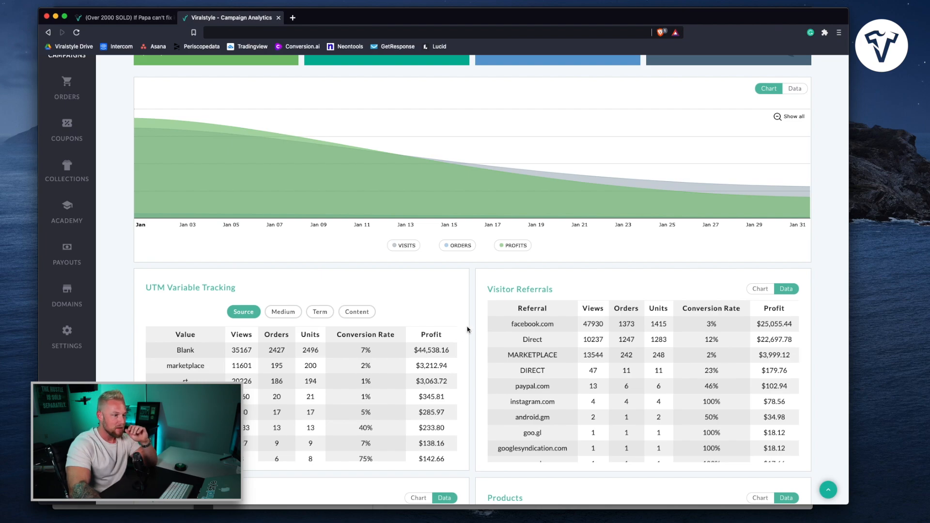
{"action": "scroll", "coordinate": [471, 328], "scroll_direction": "down", "scroll_amount": 4}
{"action": "scroll", "coordinate": [471, 327], "scroll_direction": "down", "scroll_amount": 2}
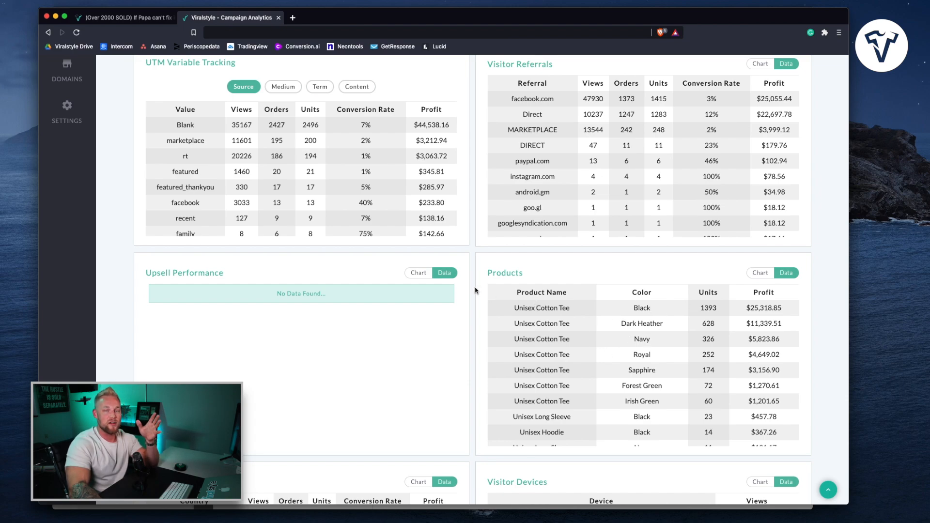
{"action": "scroll", "coordinate": [474, 290], "scroll_direction": "down", "scroll_amount": 2}
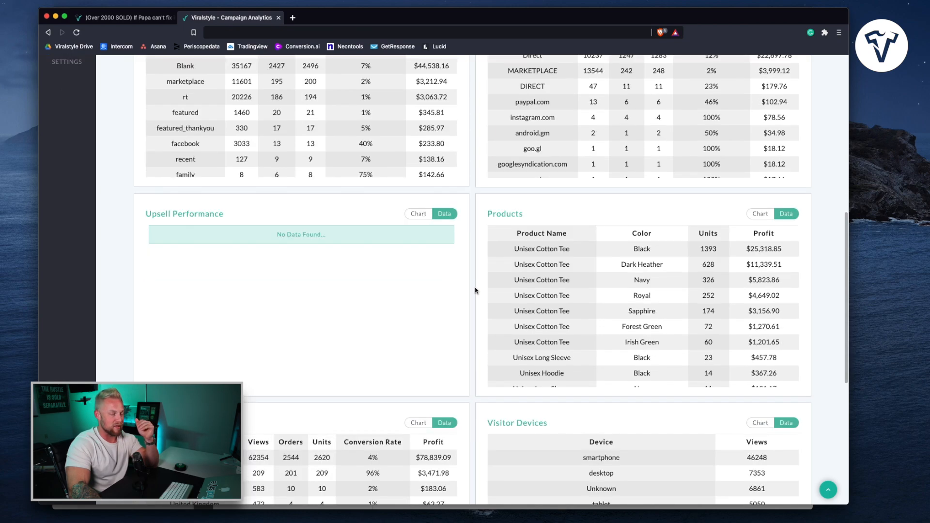
{"action": "scroll", "coordinate": [475, 290], "scroll_direction": "down", "scroll_amount": 3}
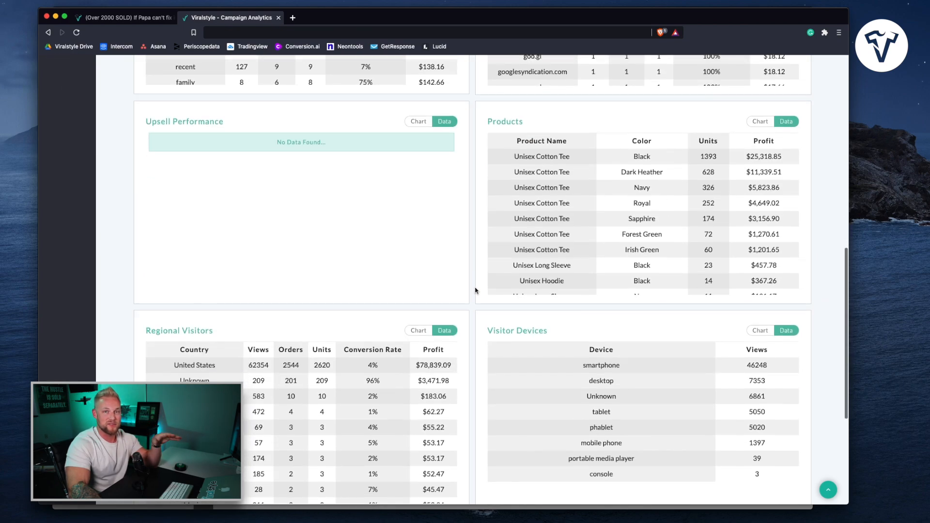
{"action": "scroll", "coordinate": [475, 291], "scroll_direction": "down", "scroll_amount": 2}
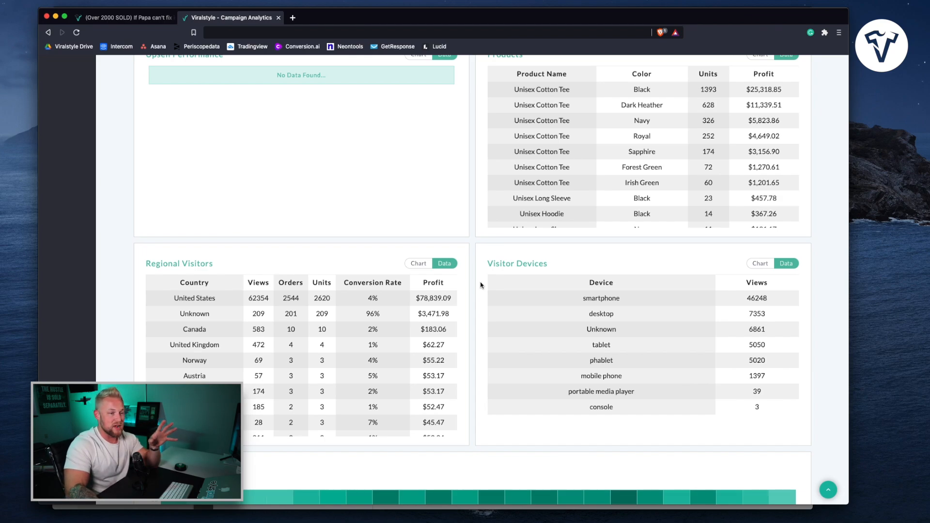
{"action": "scroll", "coordinate": [481, 284], "scroll_direction": "up", "scroll_amount": 1}
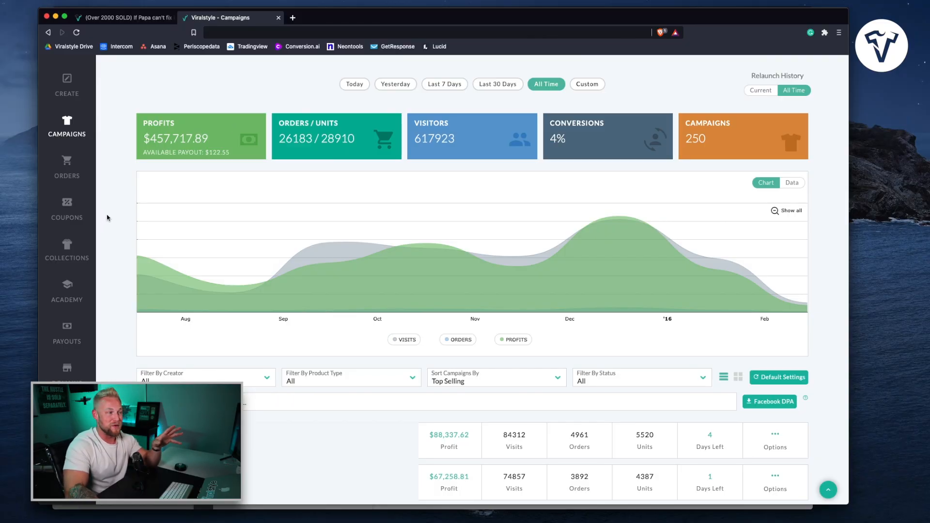
Step: Examine the profit, visits, orders and units of the top-selling campaigns in the account's campaigns list
{"action": "scroll", "coordinate": [112, 215], "scroll_direction": "down", "scroll_amount": 5}
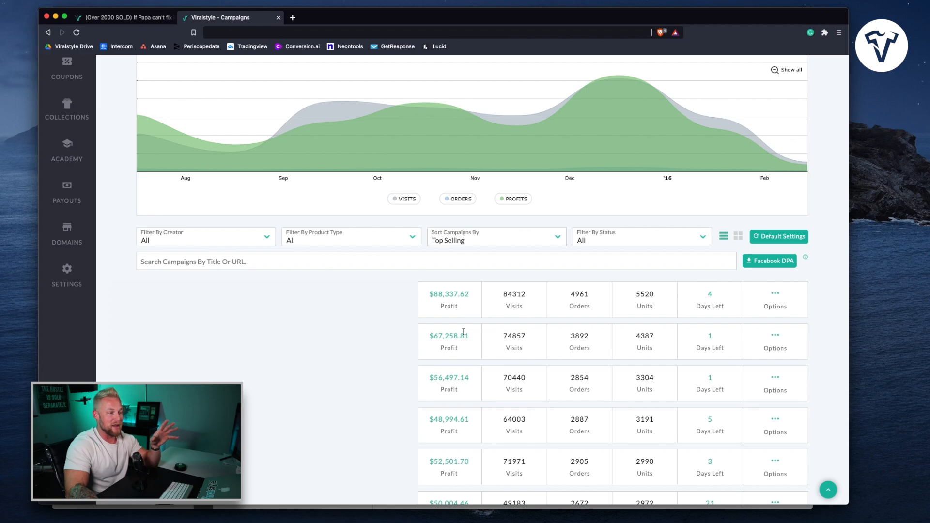
{"action": "scroll", "coordinate": [463, 332], "scroll_direction": "down", "scroll_amount": 1}
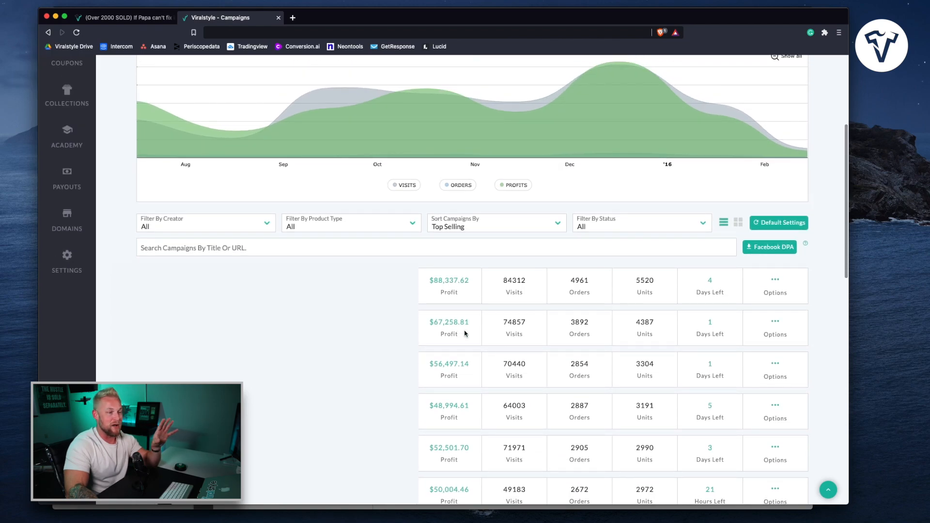
{"action": "scroll", "coordinate": [464, 334], "scroll_direction": "up", "scroll_amount": 1}
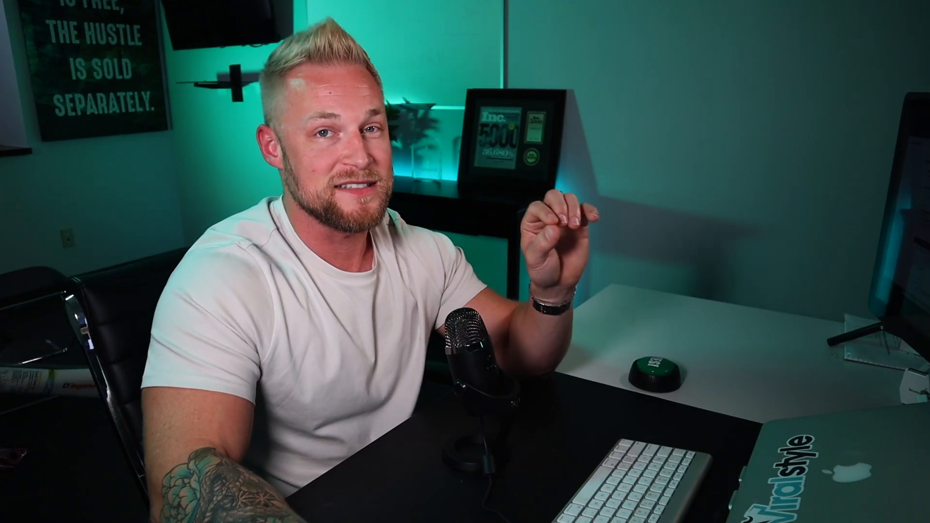